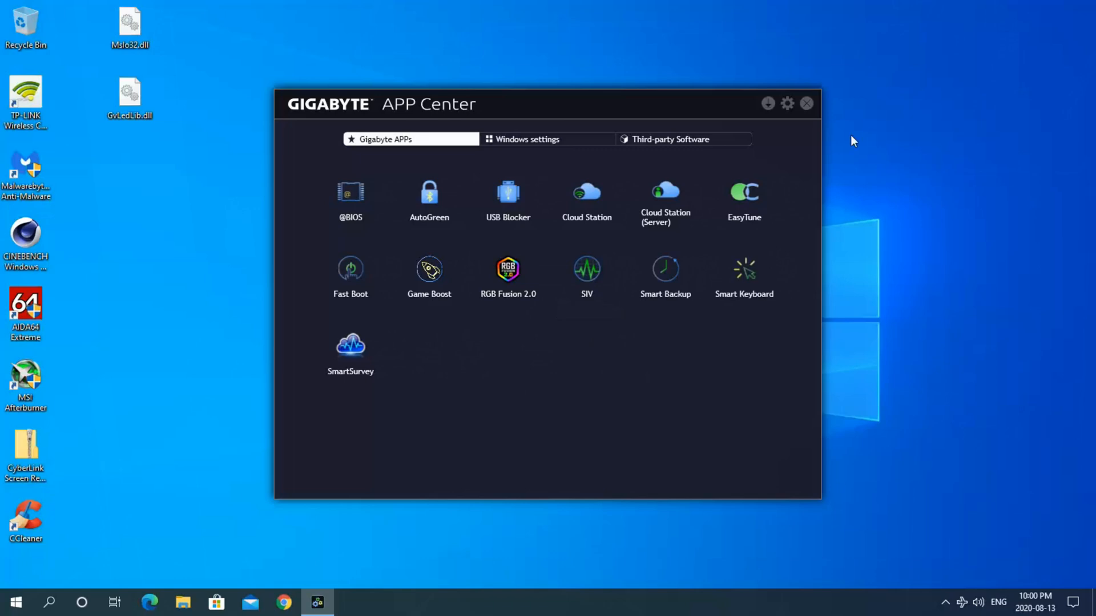
Step: Close GIGABYTE APP Center, leaving the desktop with GvLedLib.dll and MsIo32.dll
click(768, 105)
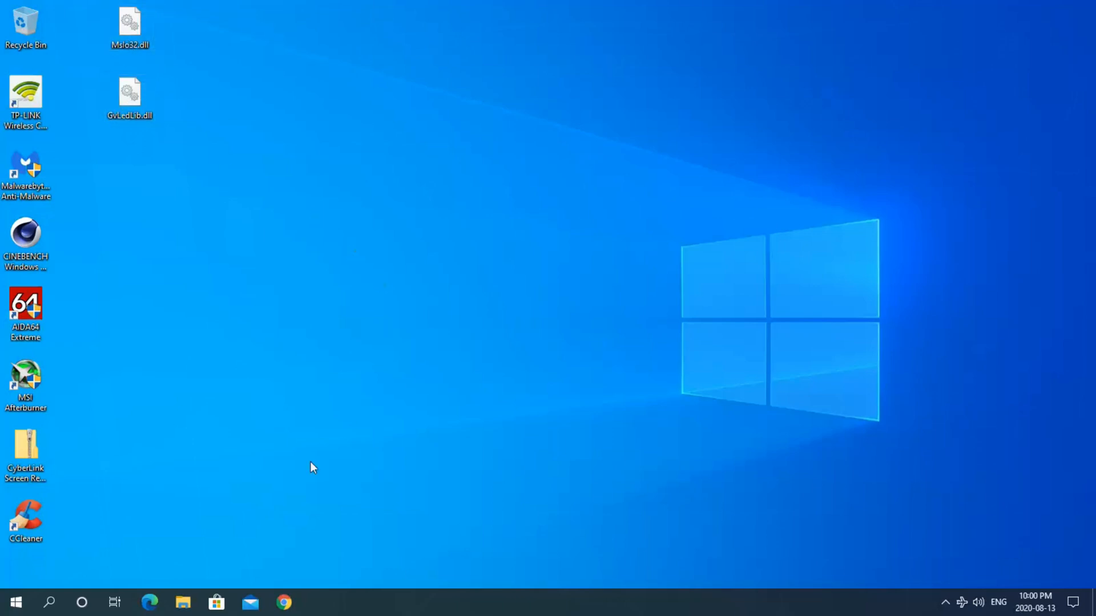
Step: Browse to C:\Program Files (x86)\GIGABYTE\RGBFusion in a new File Explorer window
click(183, 606)
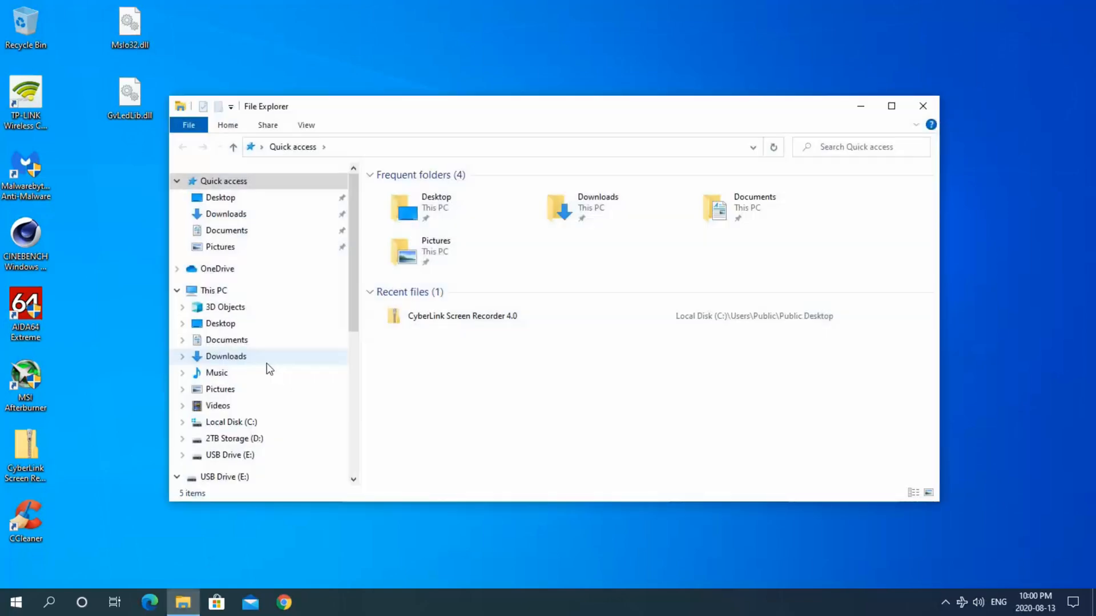
scroll(325, 291, down, 3)
scroll(316, 317, down, 1)
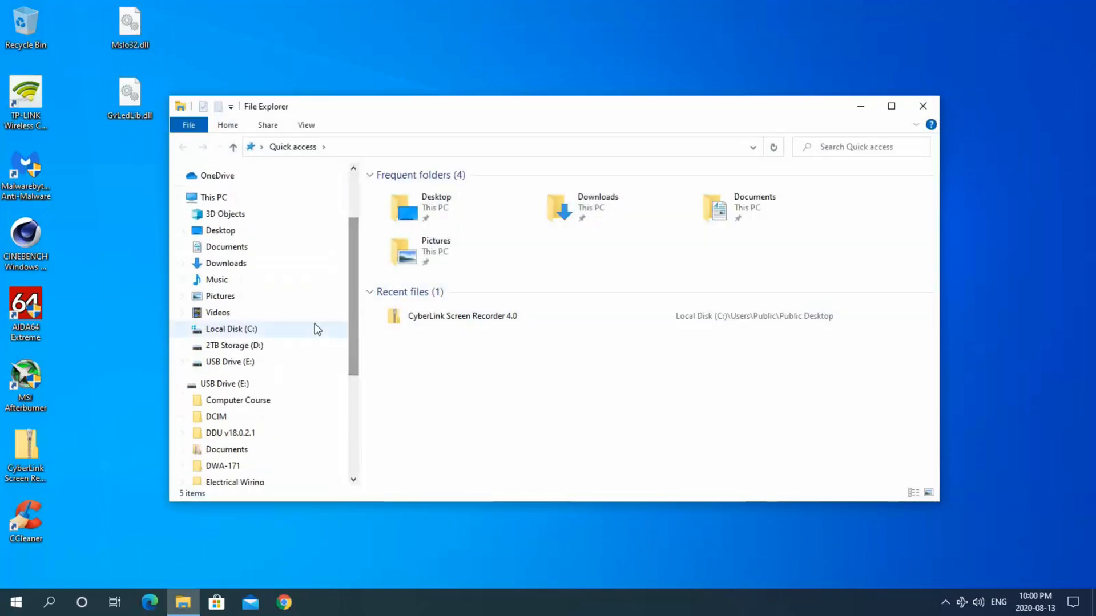
click(184, 328)
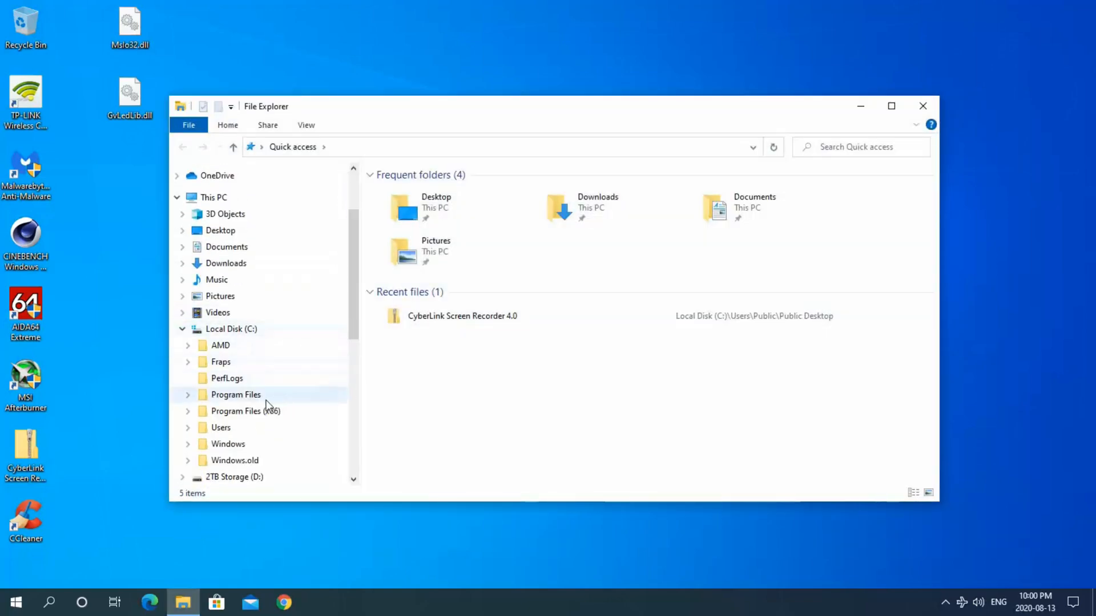
click(185, 411)
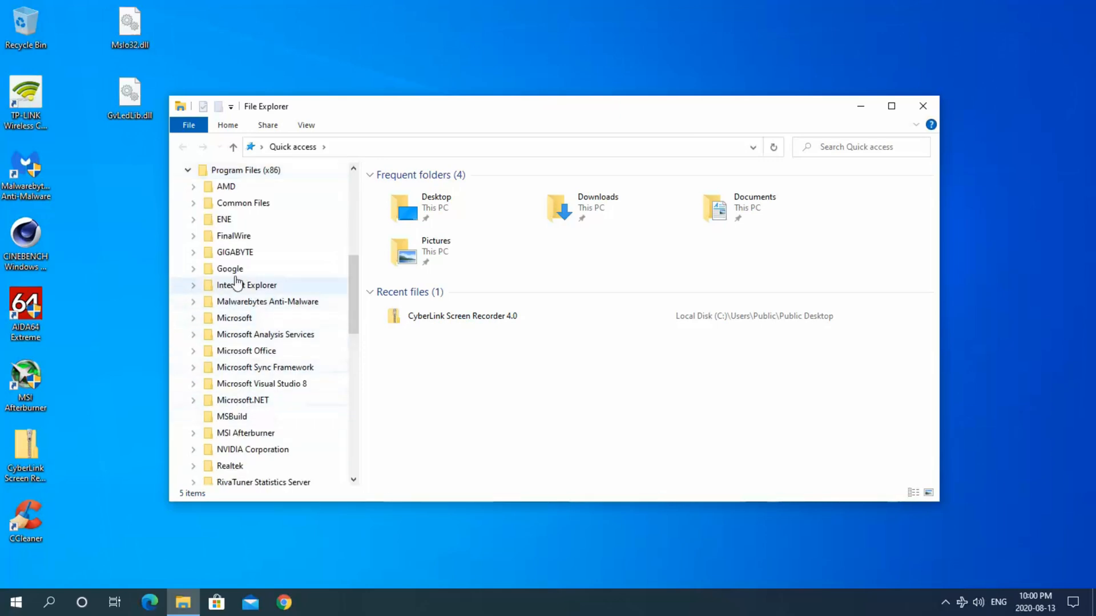
click(194, 251)
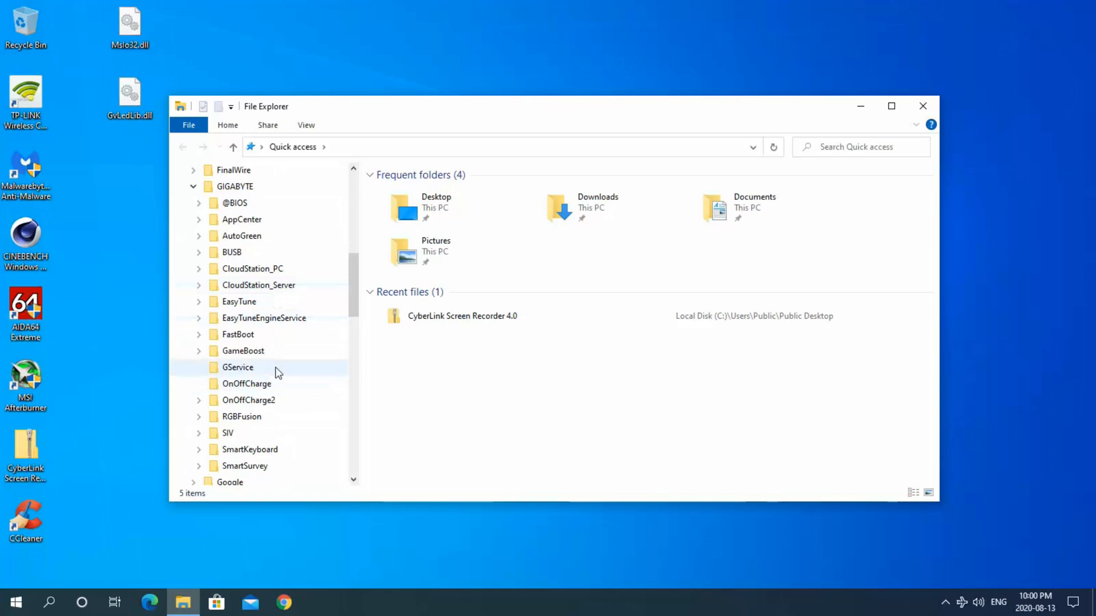
click(237, 417)
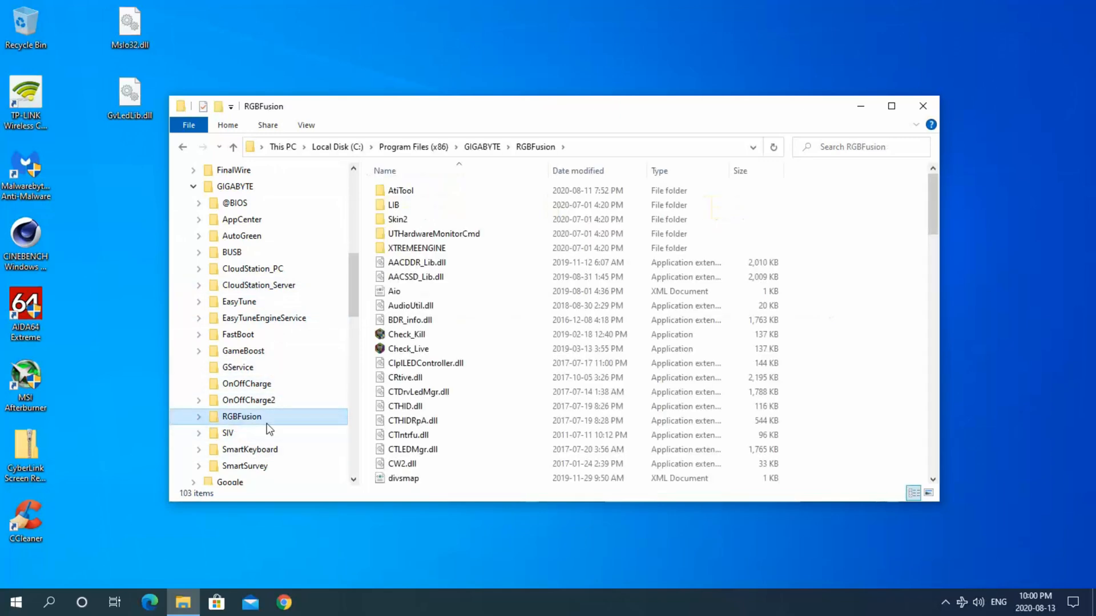
scroll(514, 303, down, 3)
scroll(515, 304, down, 2)
scroll(515, 304, up, 1)
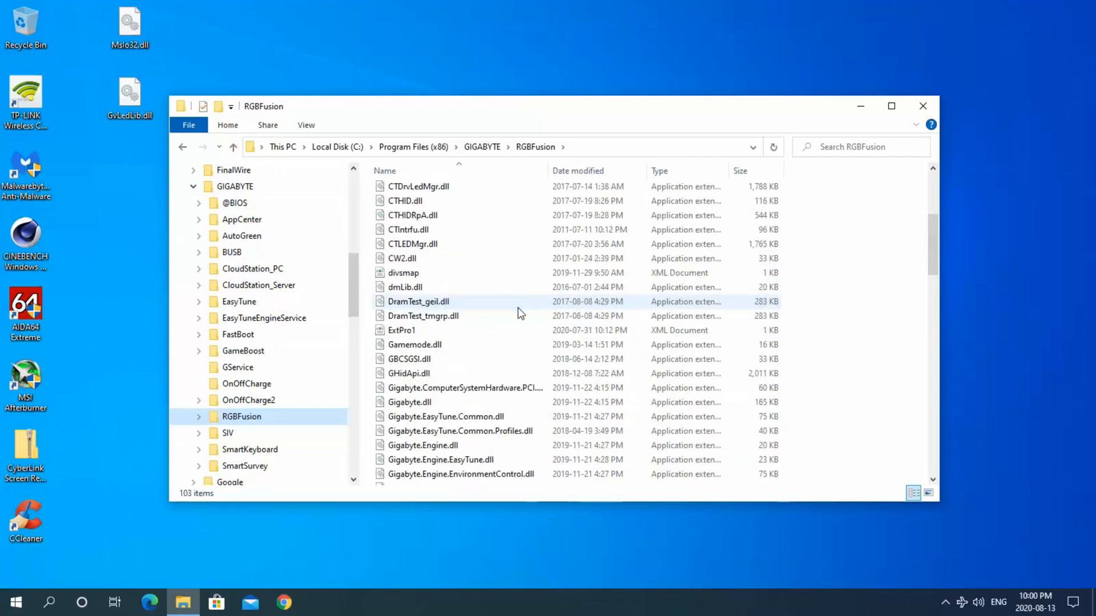
mouse_move(418, 301)
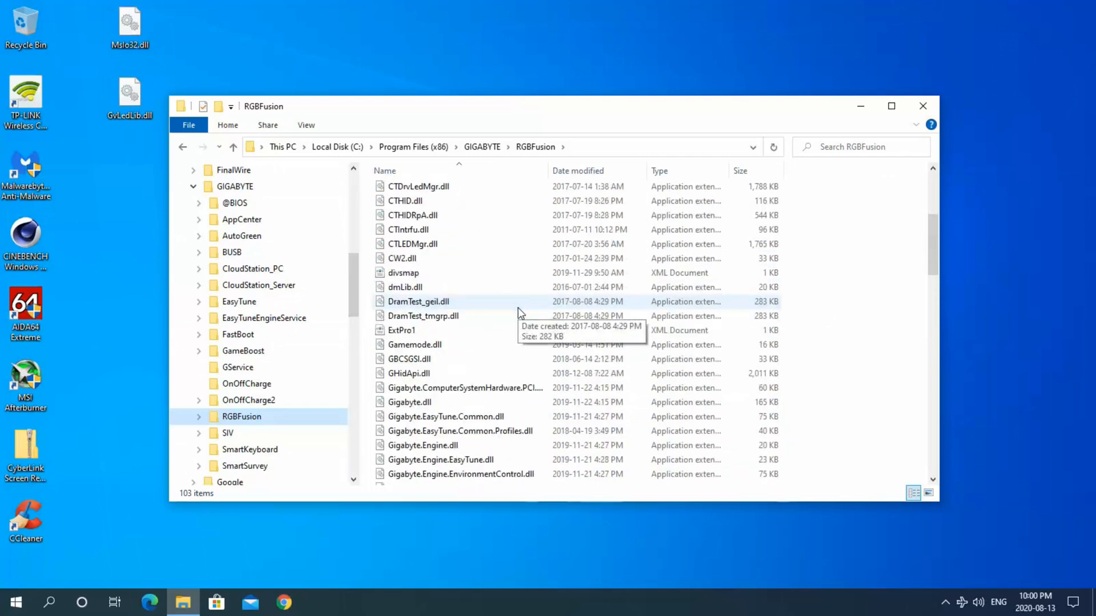
scroll(517, 308, down, 3)
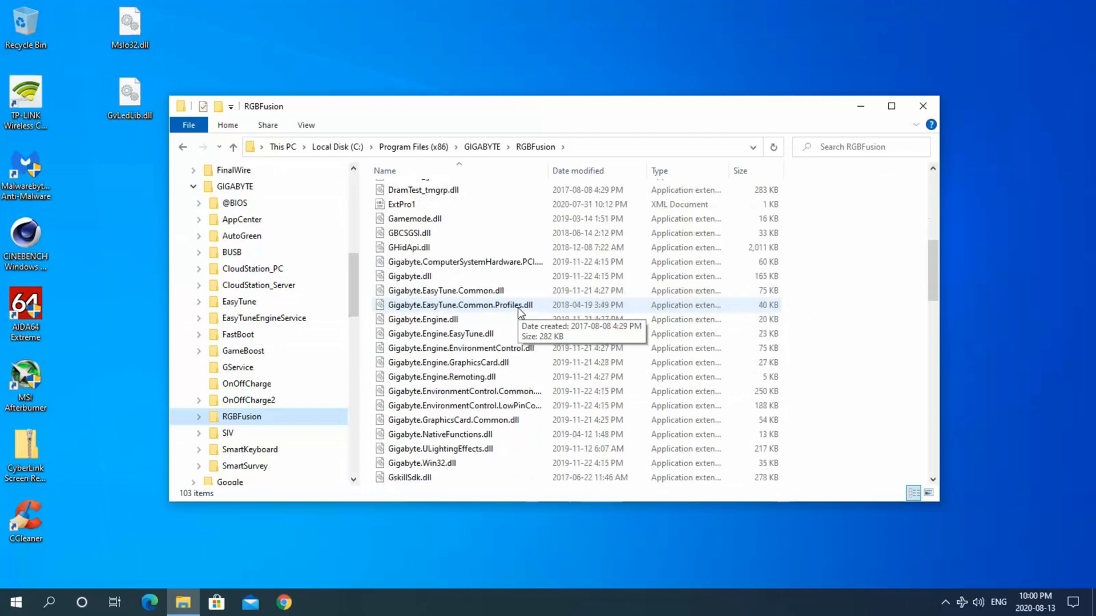
scroll(518, 307, down, 3)
Step: Locate GvLedLib2.dll against the desktop GvLedLib.dll and select the AtiTool folder
click(417, 436)
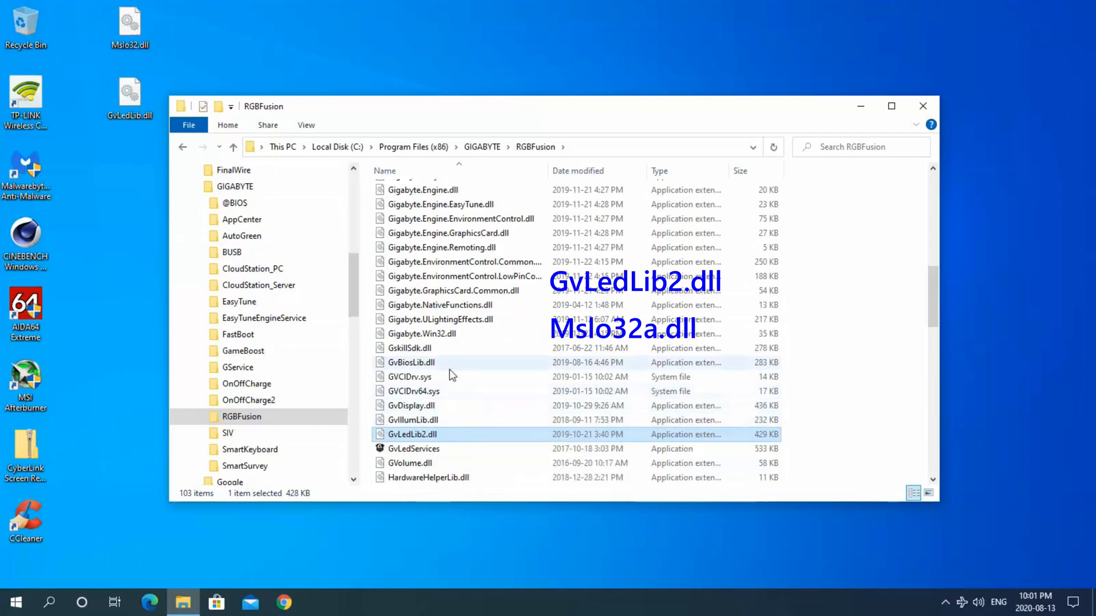
scroll(449, 368, up, 4)
scroll(504, 354, up, 4)
scroll(503, 355, up, 4)
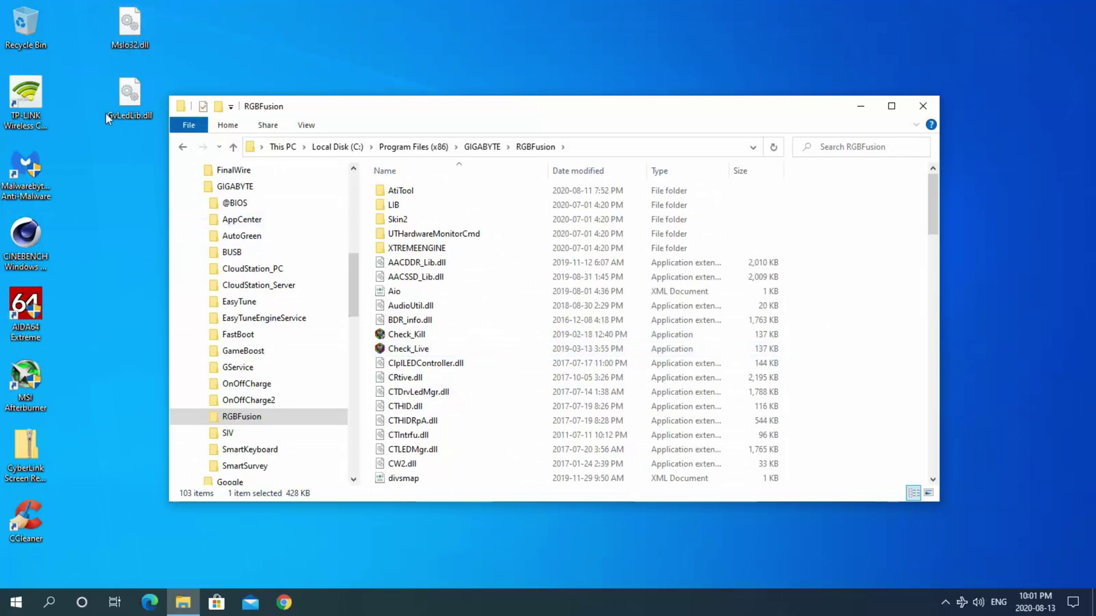
click(130, 93)
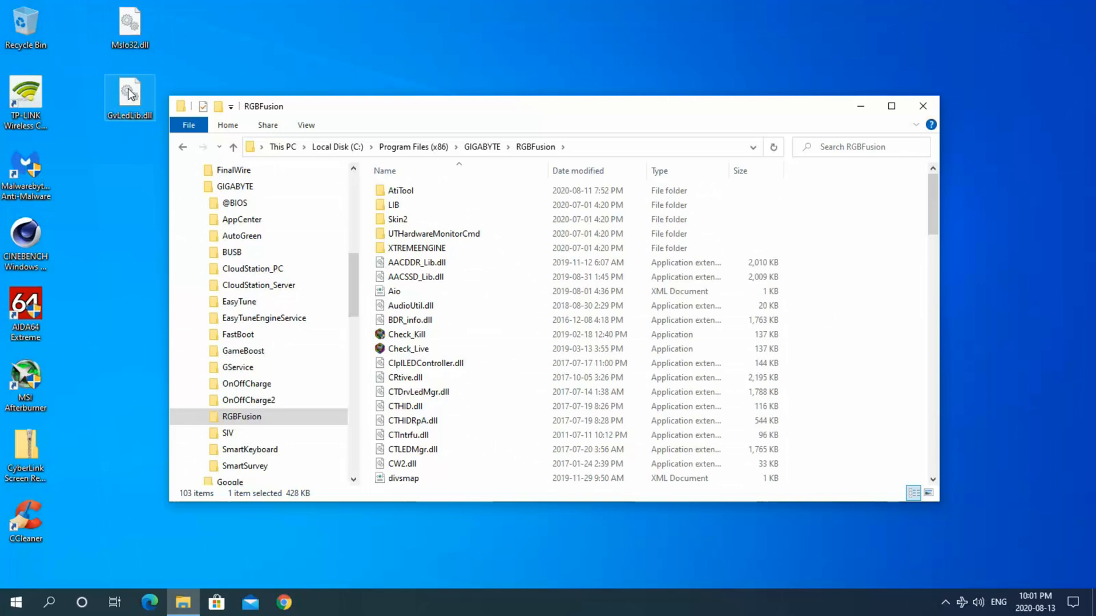
scroll(507, 341, down, 8)
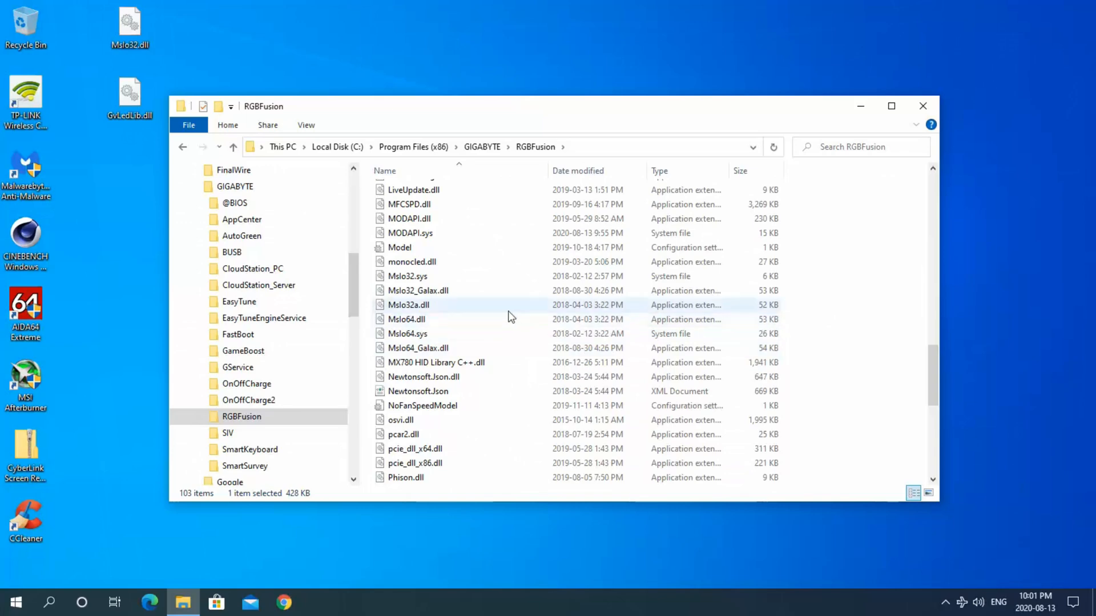
scroll(515, 325, up, 6)
scroll(515, 320, up, 8)
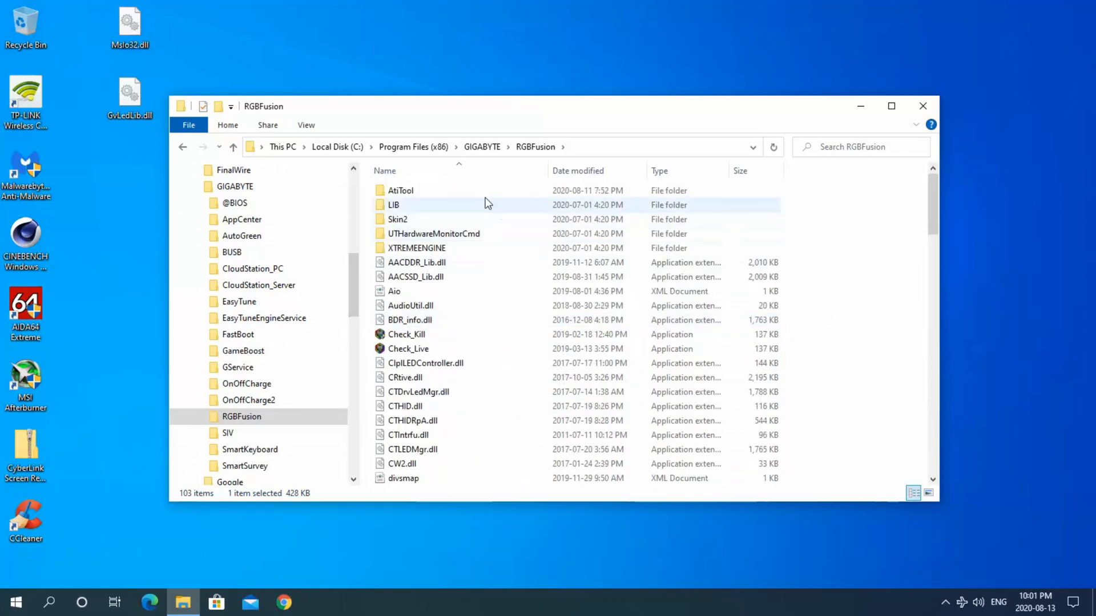
click(411, 192)
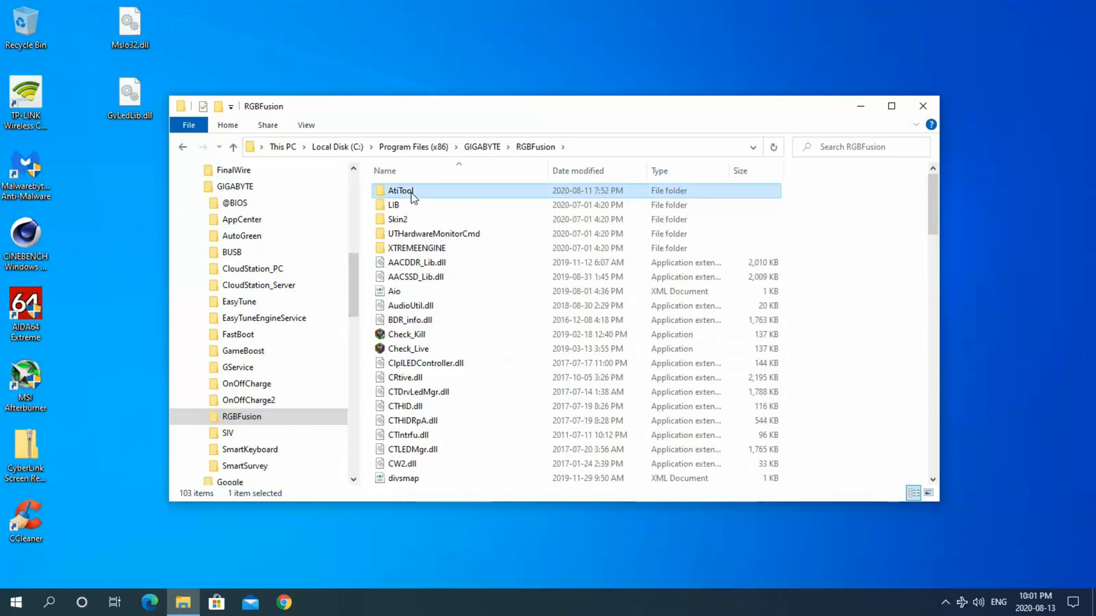
Step: Move AtiTool onto the desktop with administrator permission and close the RGBFusion window
drag(411, 193, 119, 207)
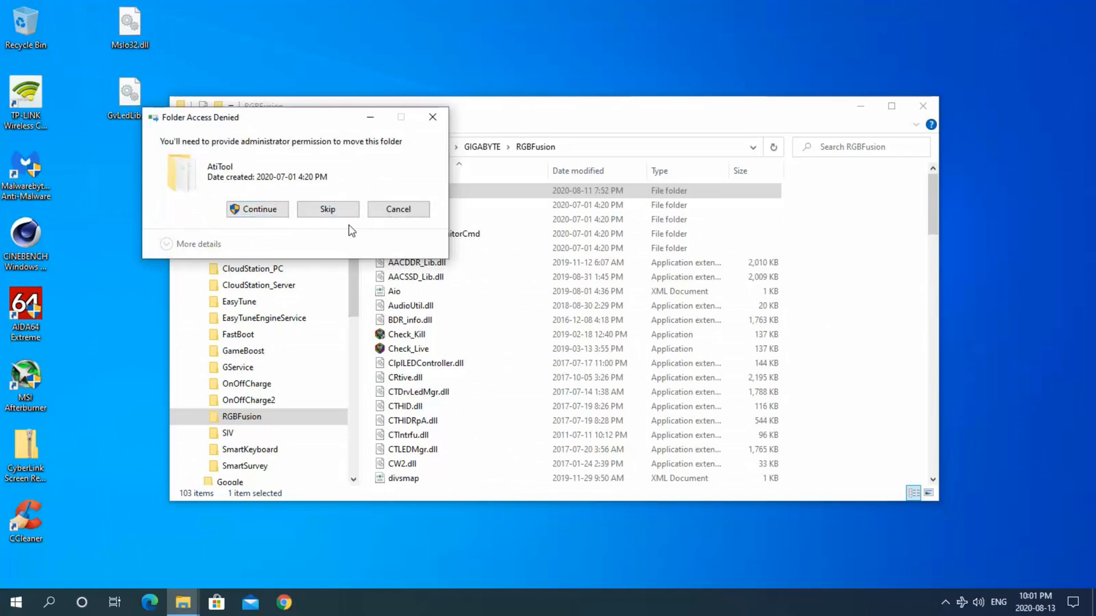
click(263, 209)
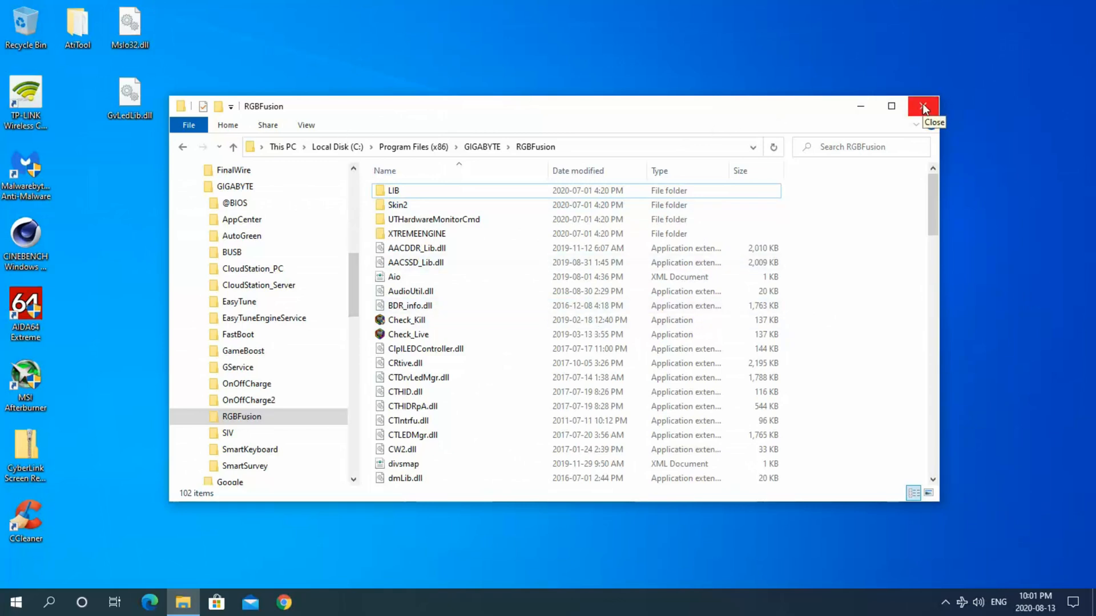
click(924, 107)
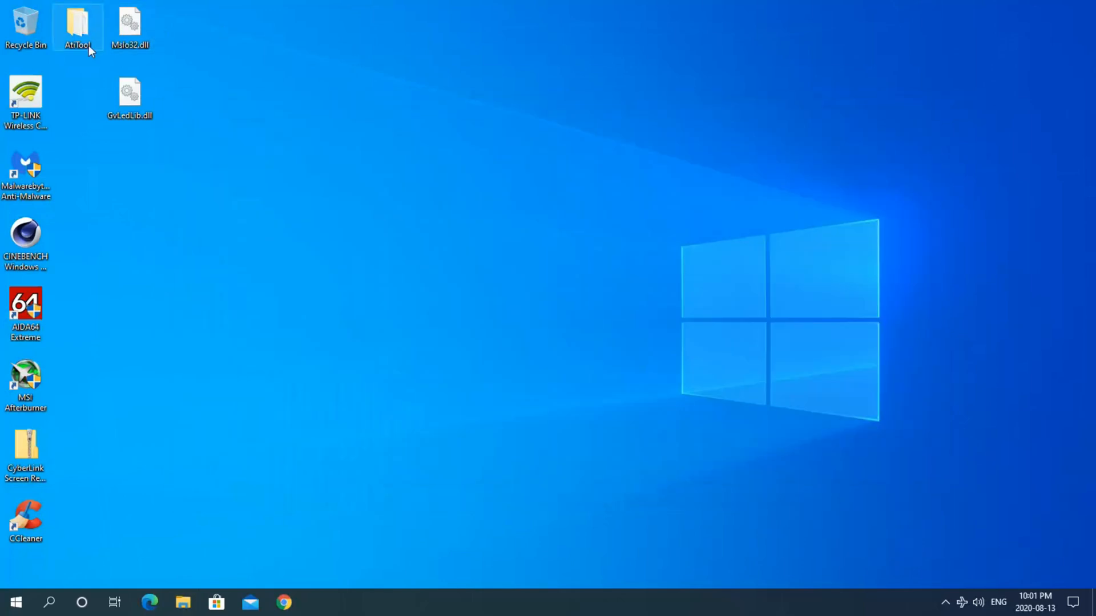
Step: Arrange Mslo32.dll and GvLedLib.dll in a column under AtiTool and clear the selection
drag(90, 96, 86, 164)
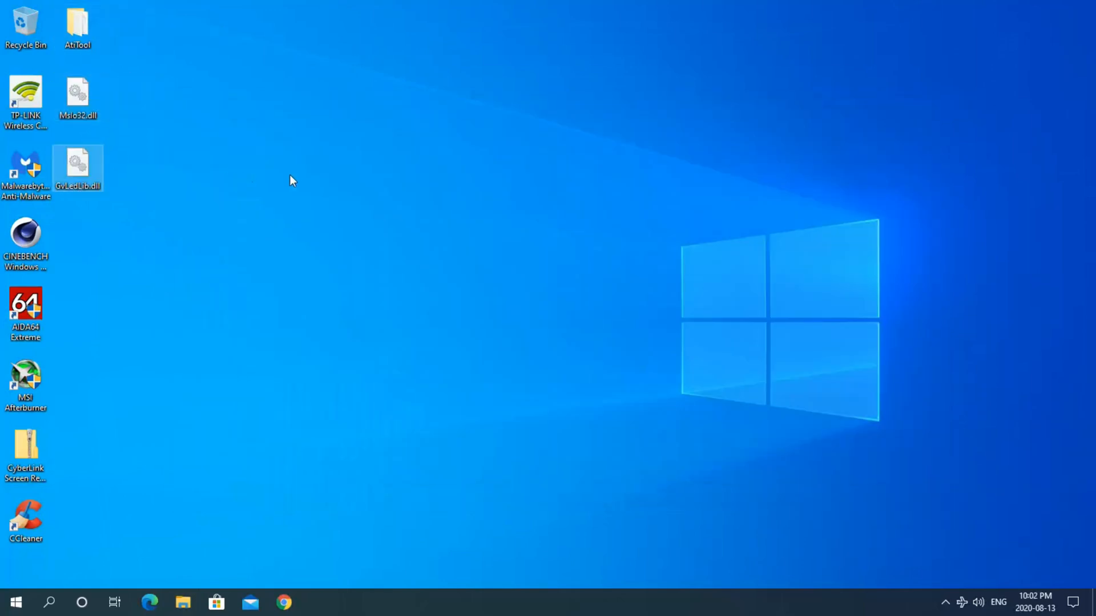
click(304, 157)
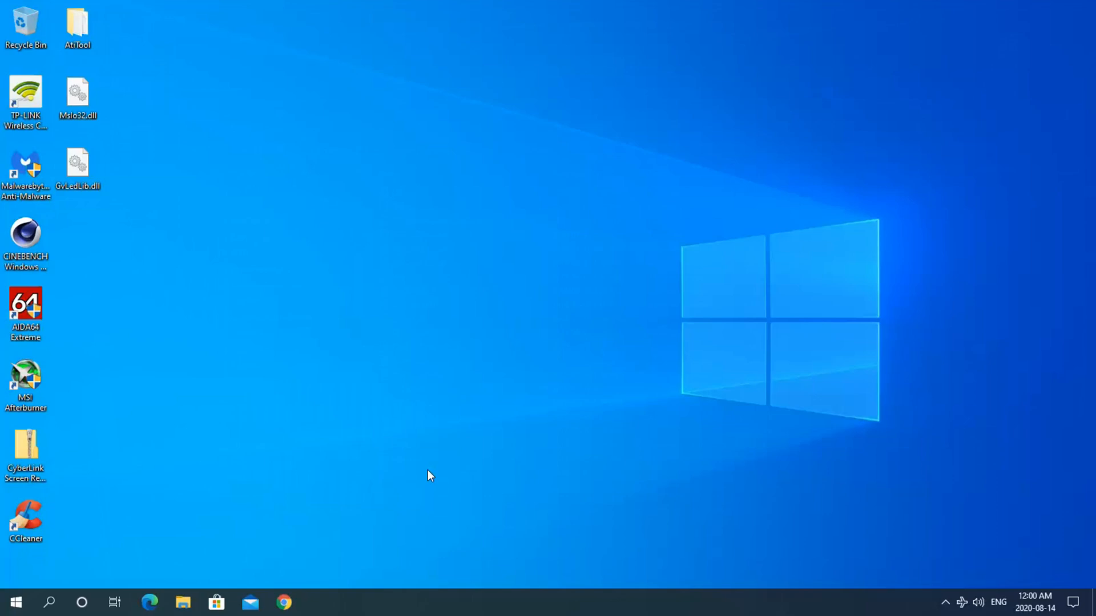
click(285, 603)
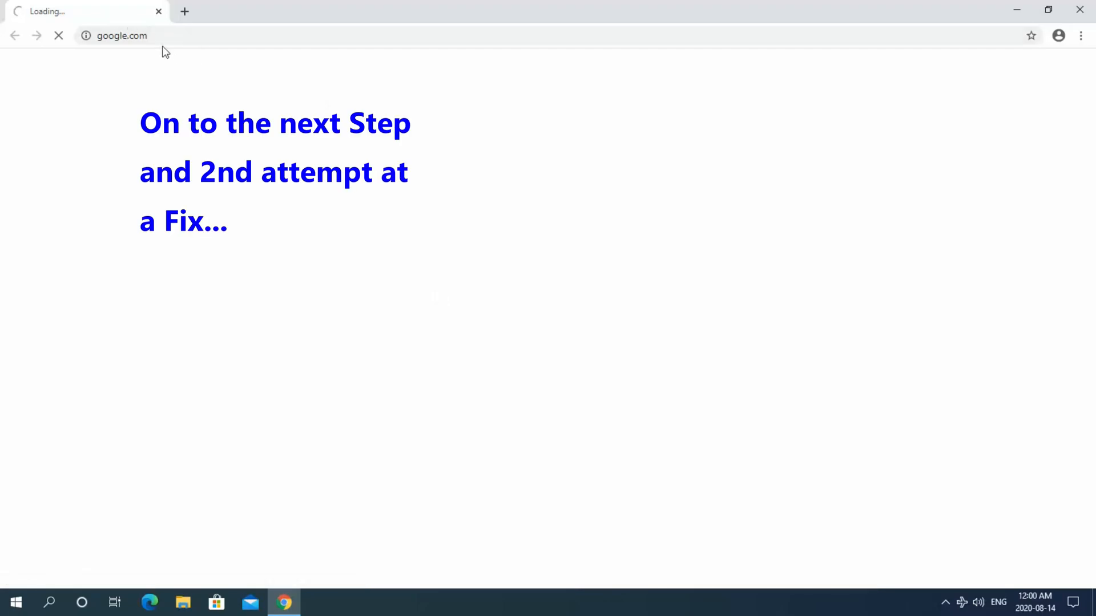
Step: Go to drivers.softpedia.com/downloadTag/RGB%20Fusion in Chrome
click(151, 36)
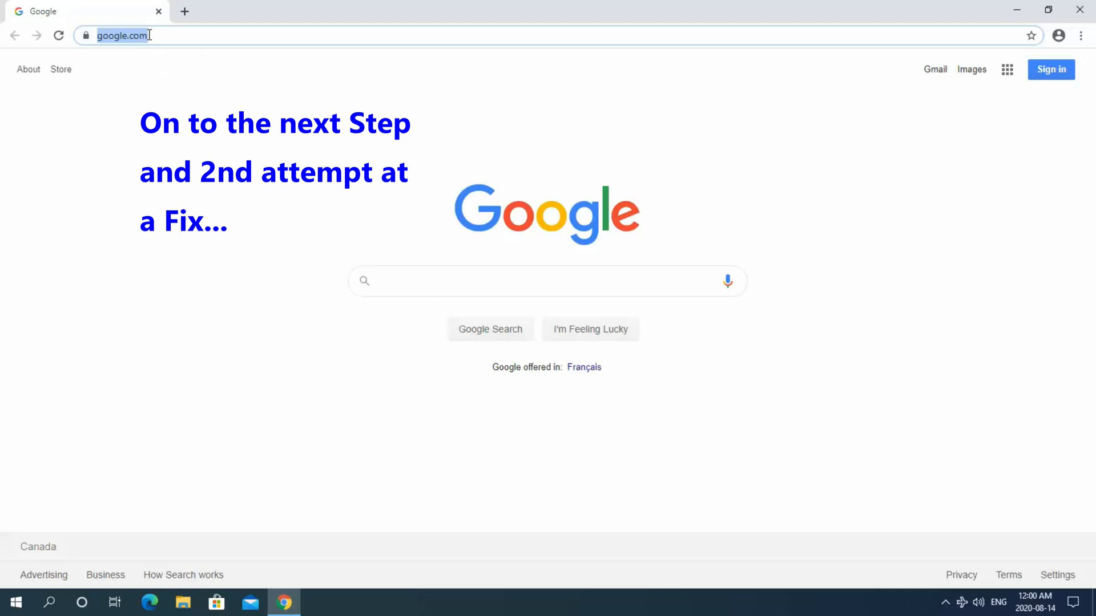
text(drivers.softpedia.com/downloadTag/RGB%20Fusion)
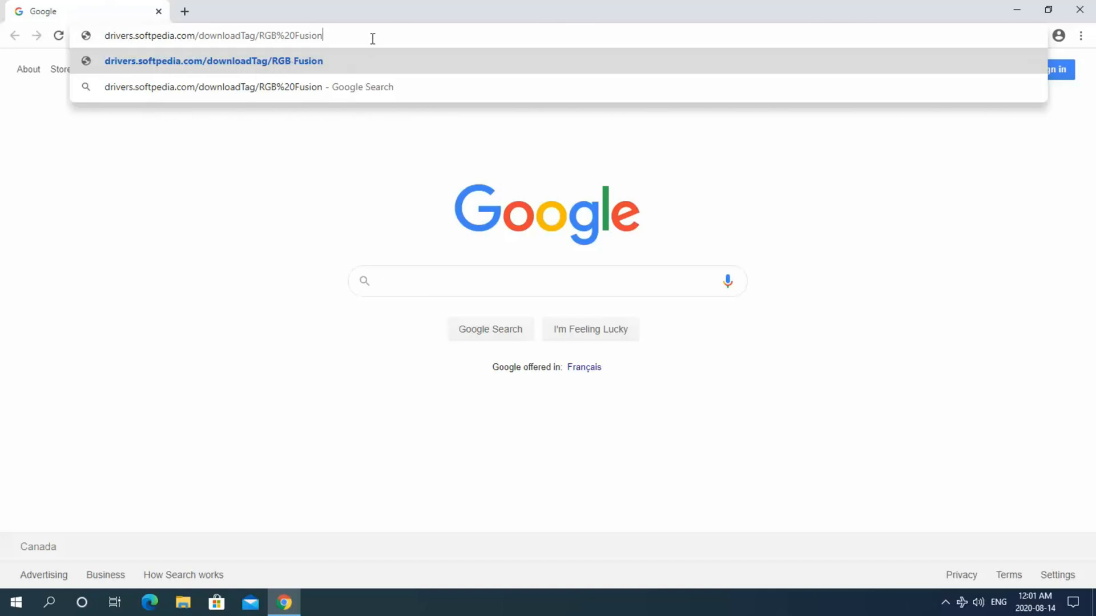
key(Return)
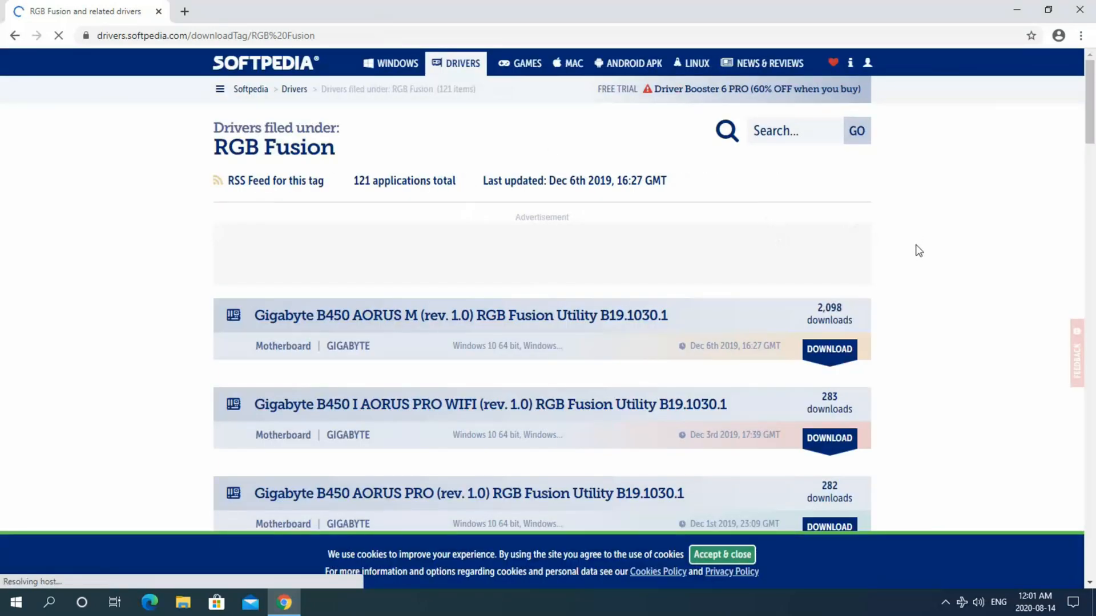
scroll(1024, 251, down, 2)
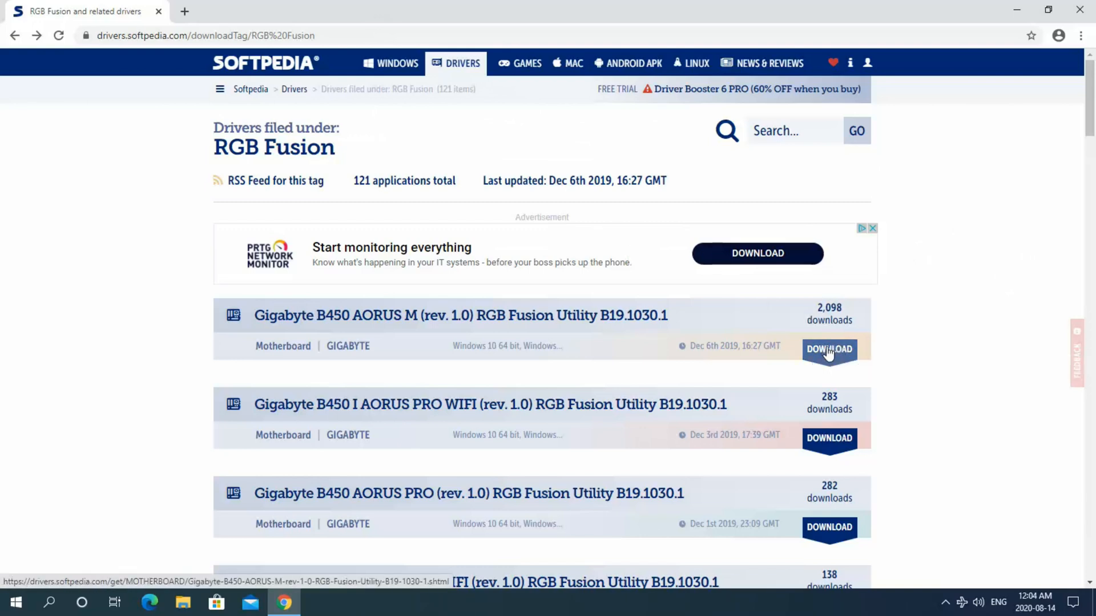
Step: Download the Gigabyte B450 AORUS M RGB Fusion Utility B19.1030.1 zip
click(827, 352)
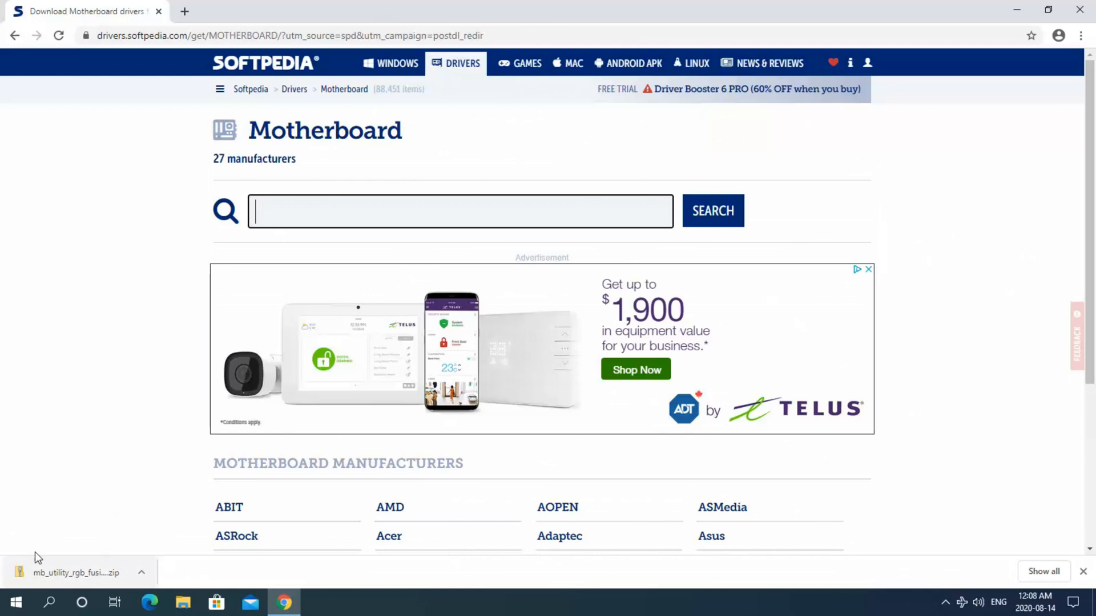
Step: Extract the downloaded utility zip's B19.1030.1 UpdPack contents into the Downloads folder
click(64, 572)
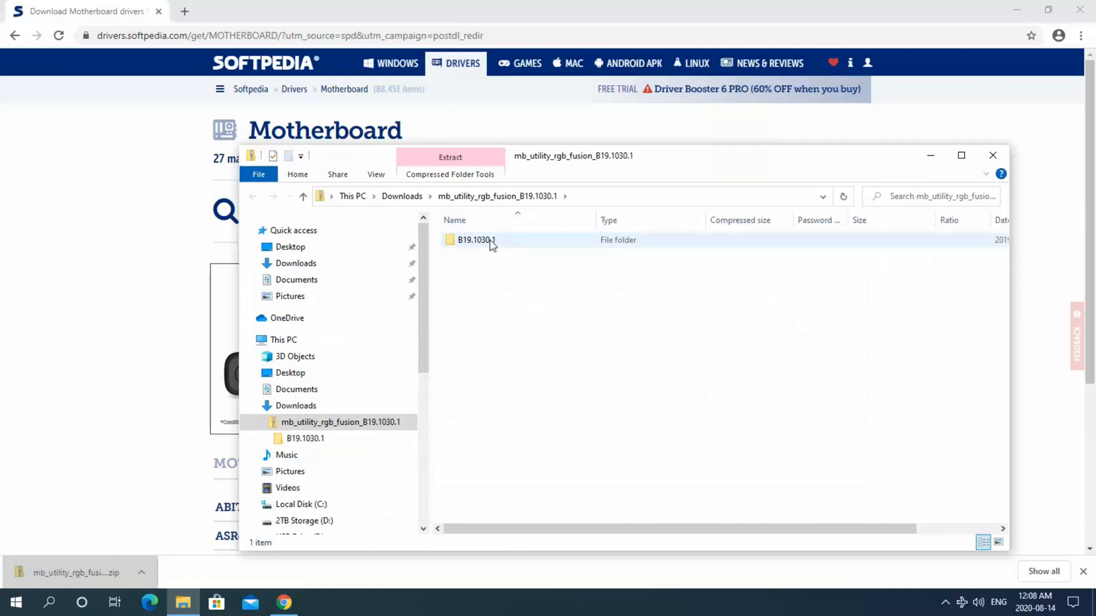
double_click(490, 240)
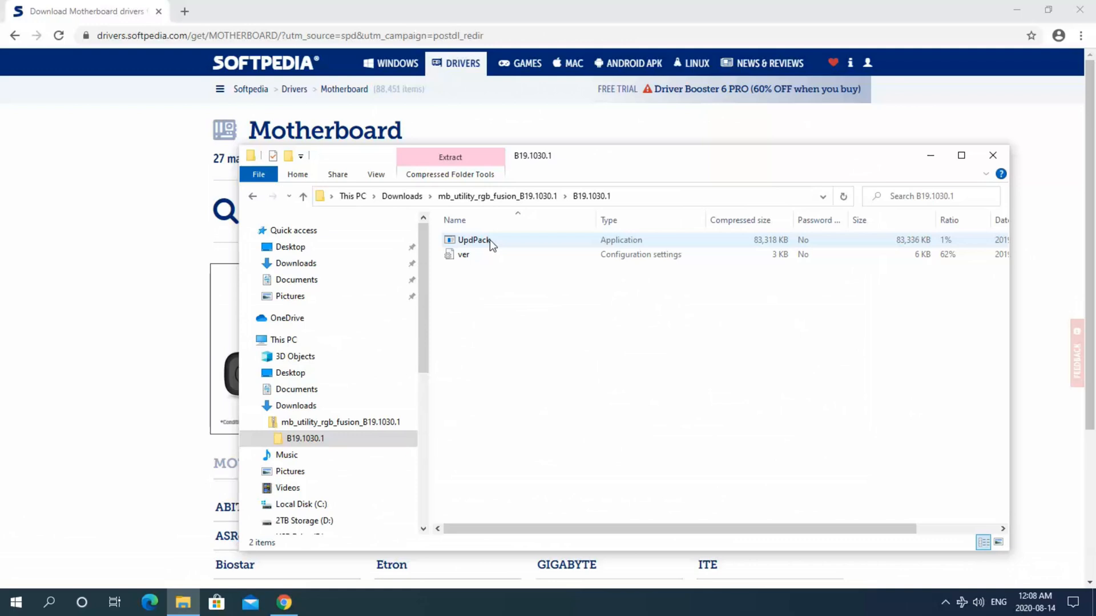
double_click(490, 240)
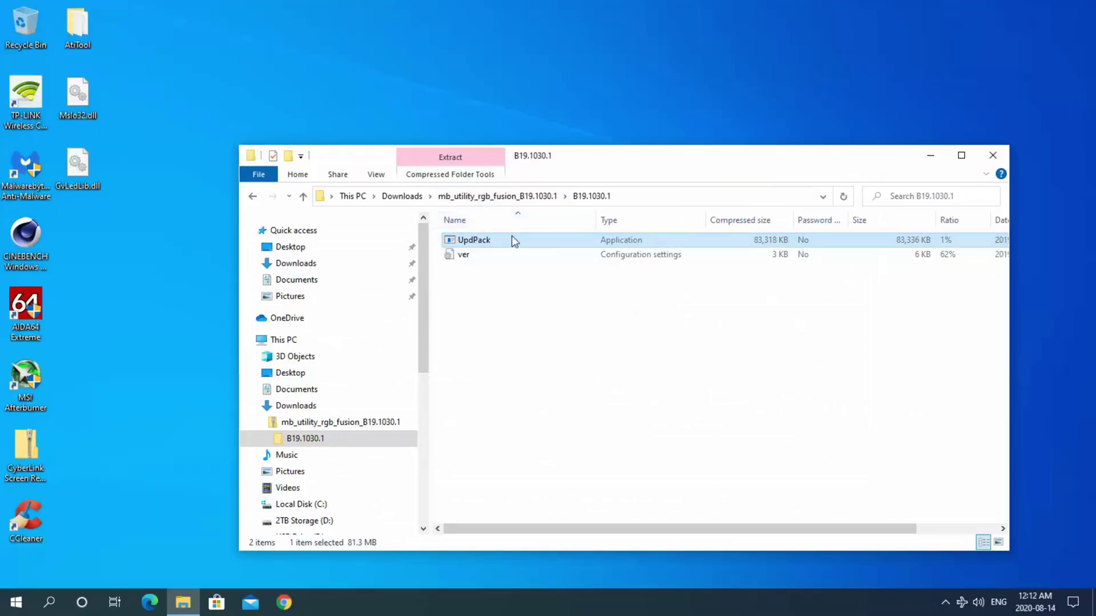
double_click(515, 239)
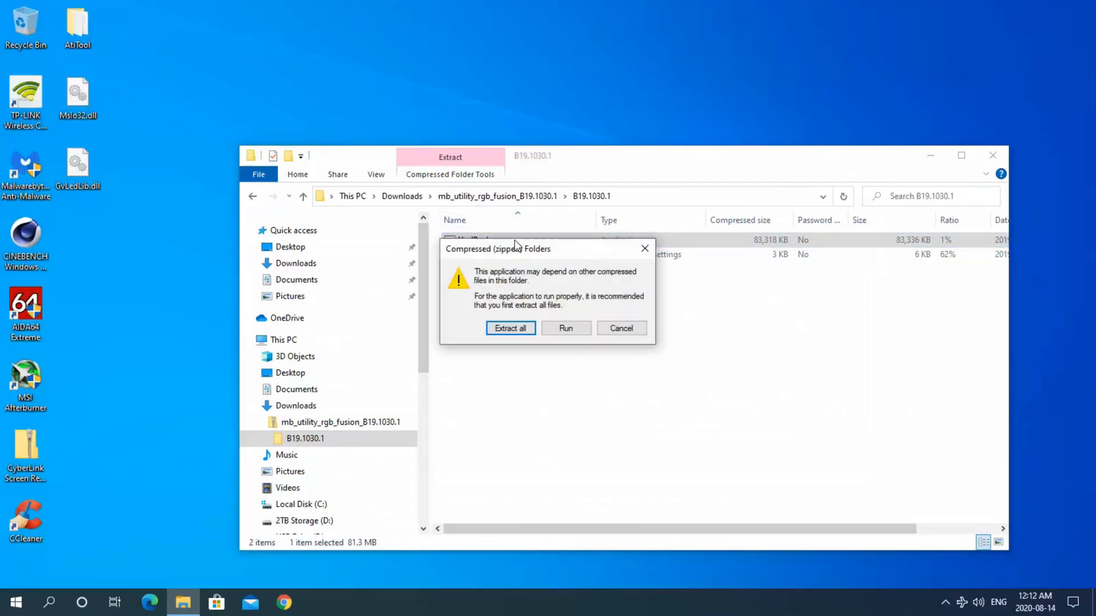
click(509, 329)
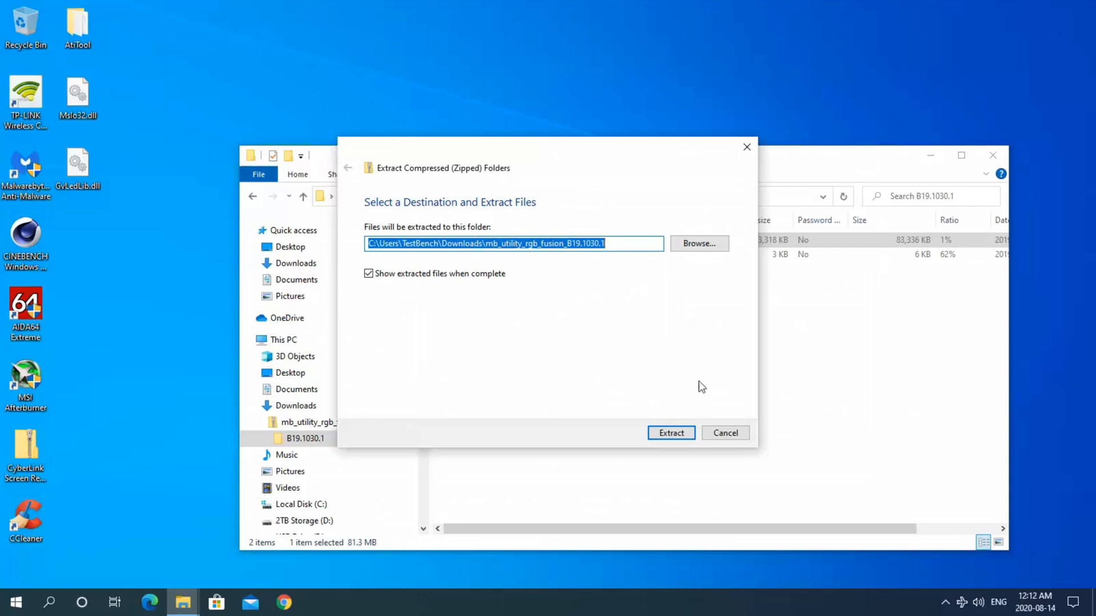
click(668, 435)
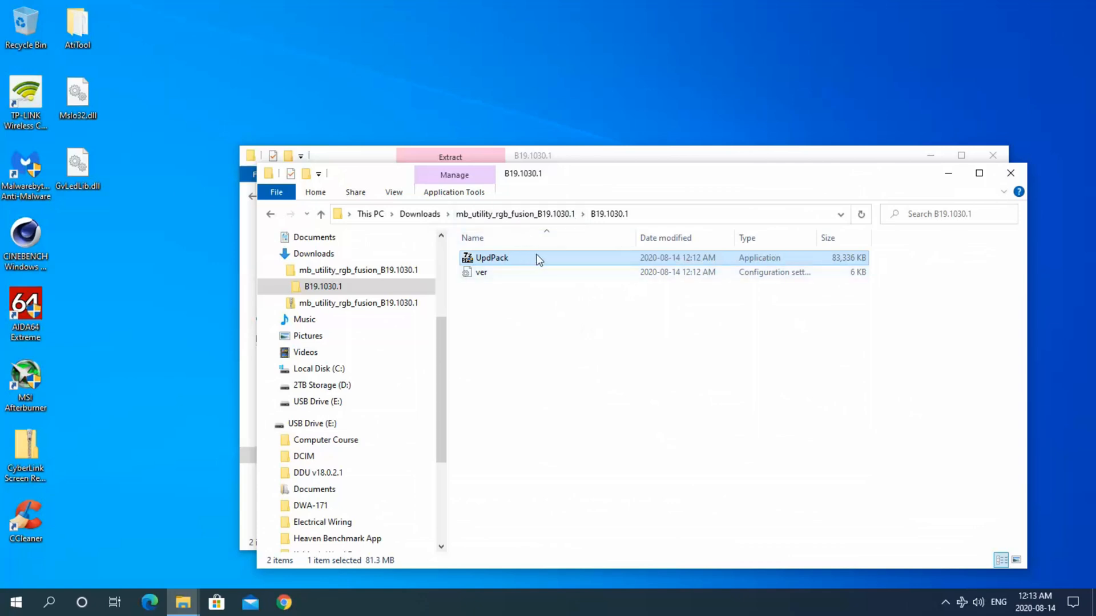
Step: Launch the extracted UpdPack installer and close both Explorer windows
double_click(579, 261)
click(1012, 175)
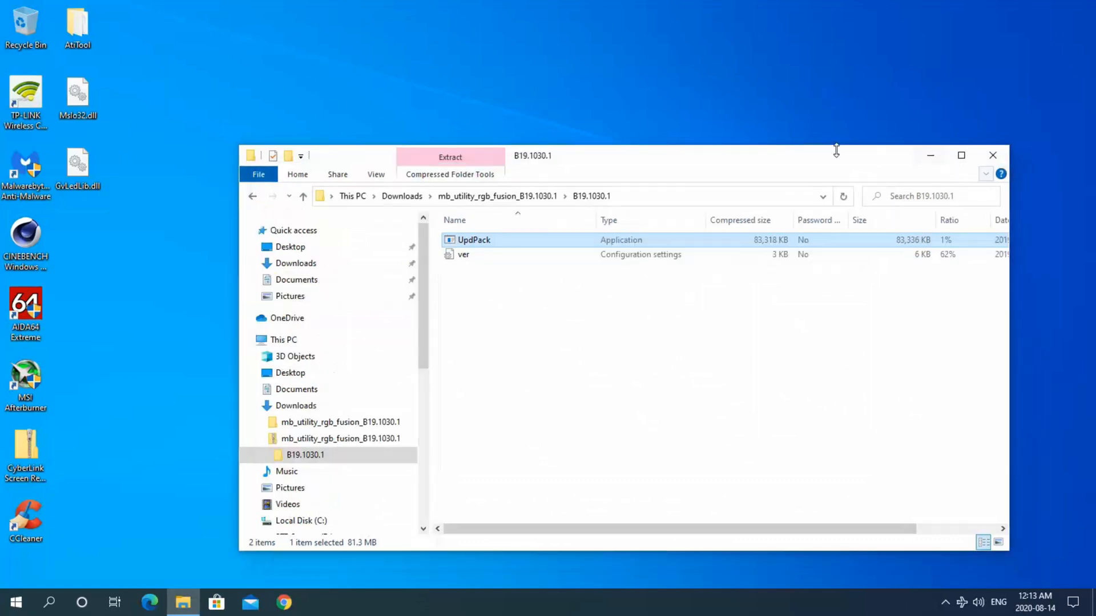
click(994, 157)
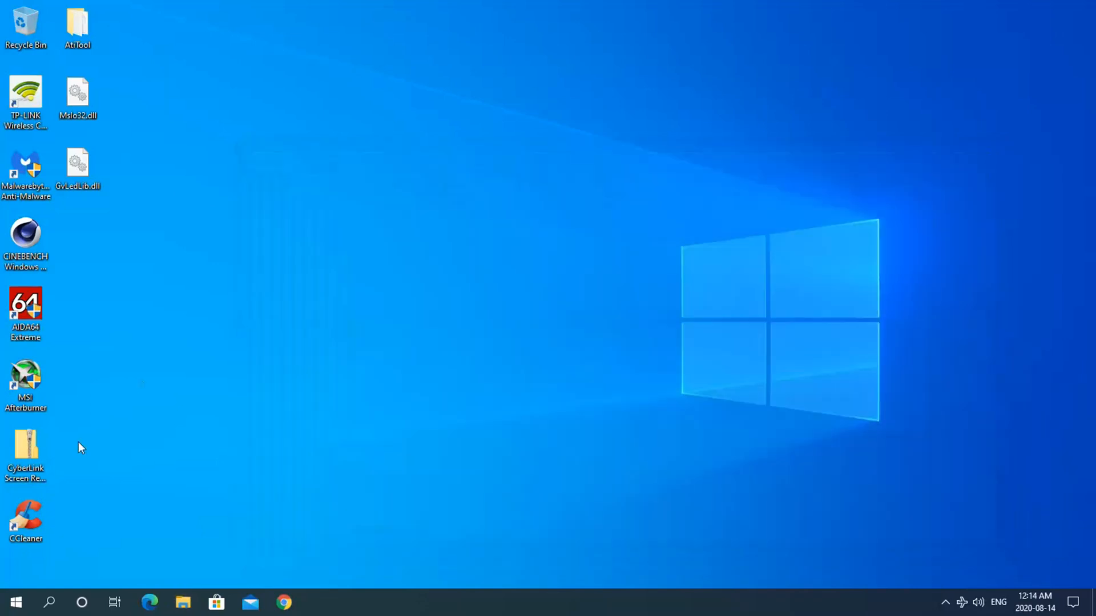
Step: Launch RGB Fusion 2.0 from the AORUS group in the Start menu
click(17, 602)
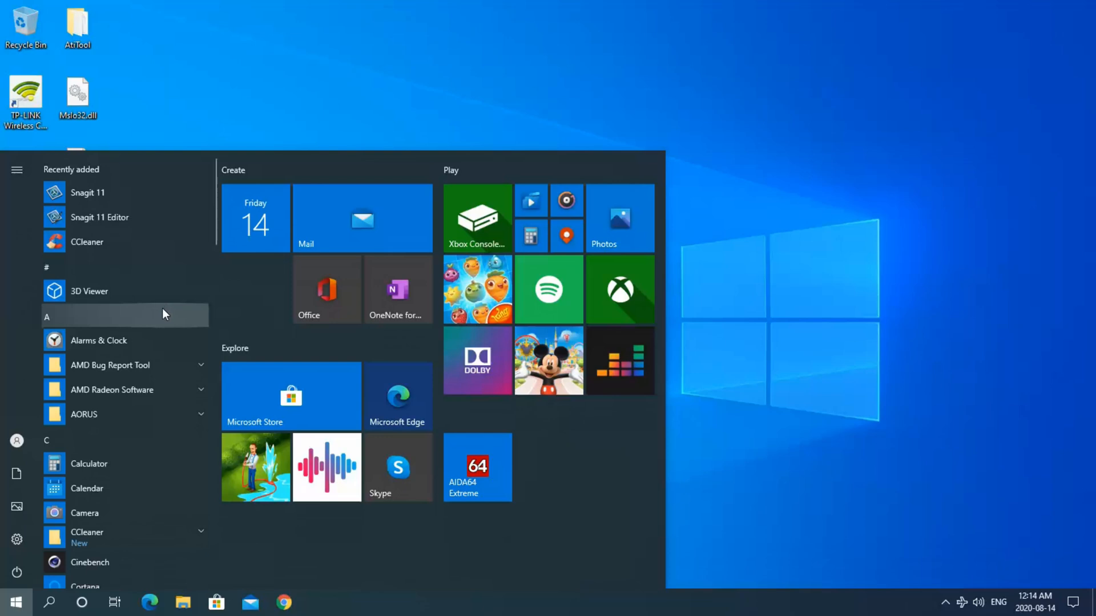
scroll(162, 308, down, 2)
click(195, 286)
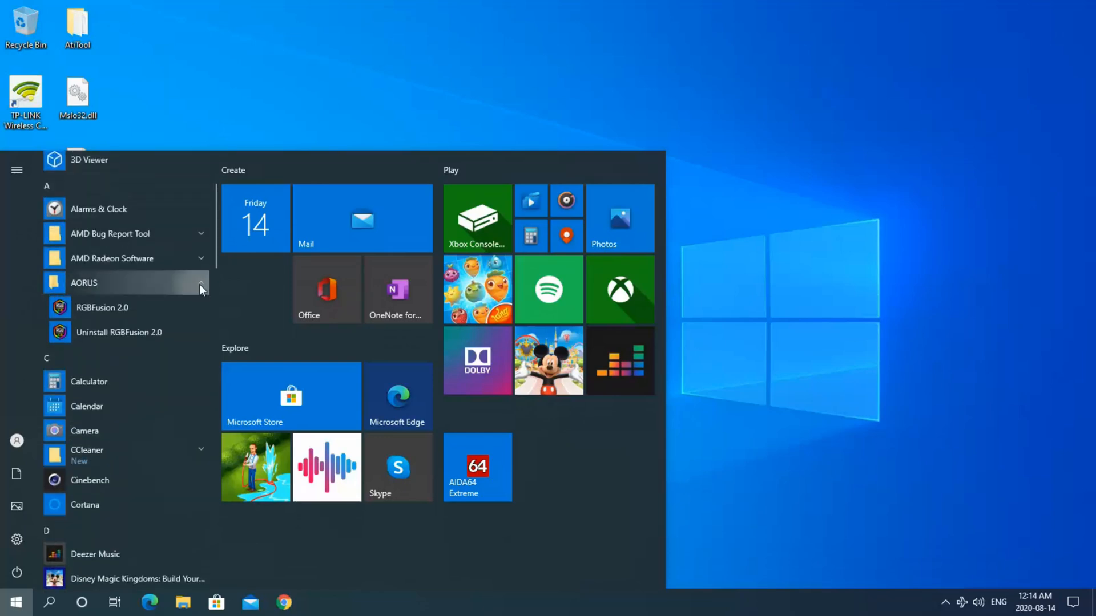
click(114, 306)
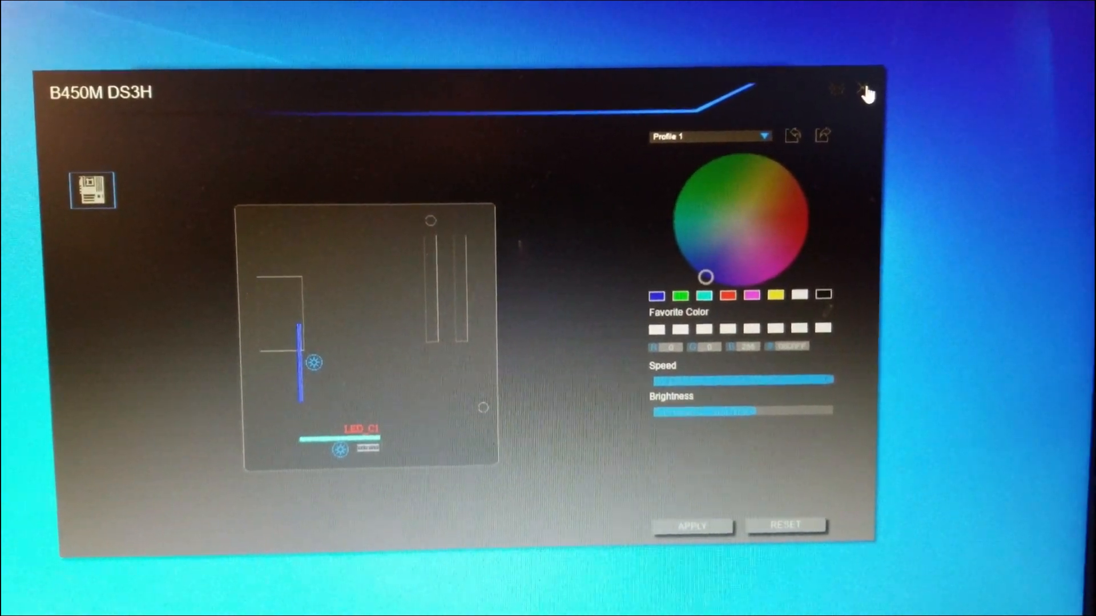
Step: Close RGB Fusion 2.0 without error, leaving GIGABYTE APP Center showing
click(866, 92)
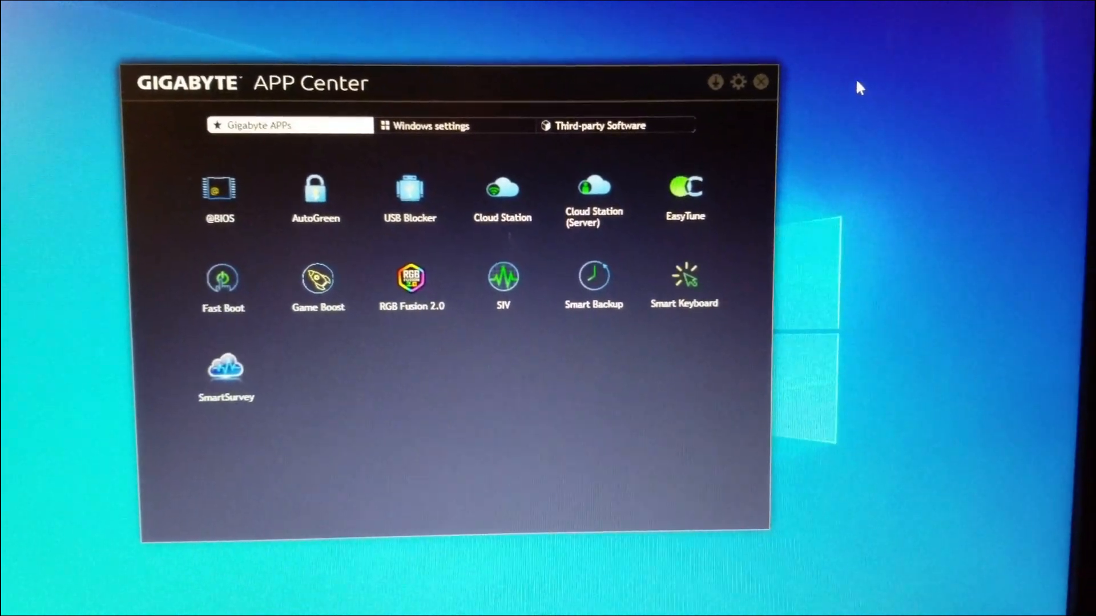